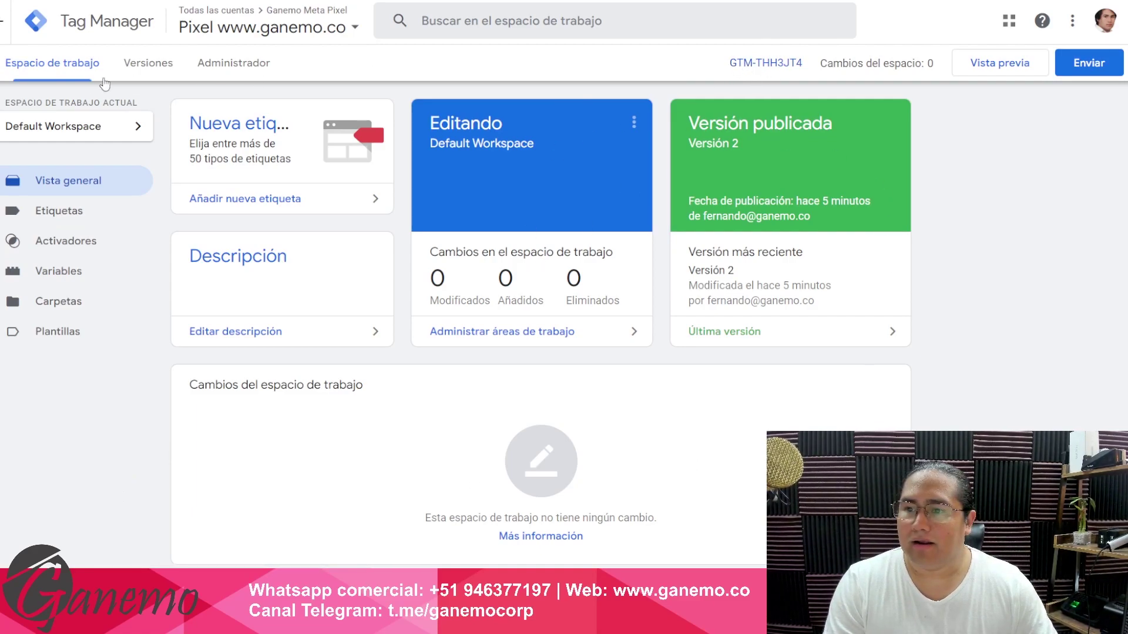
- Open the container's Google Tag Manager installation code and copy the snippet meant for the <head> tag
{"action": "left_click", "coordinate": [759, 64]}
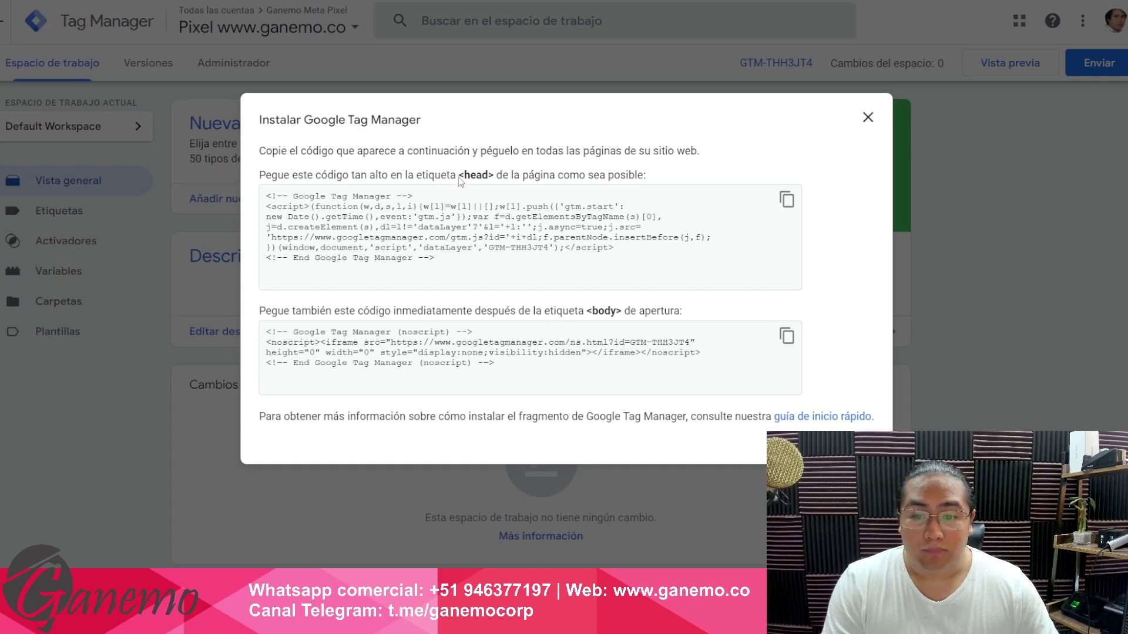
{"action": "left_click_drag", "start_coordinate": [447, 176], "coordinate": [503, 177]}
{"action": "left_click_drag", "start_coordinate": [573, 313], "coordinate": [648, 314]}
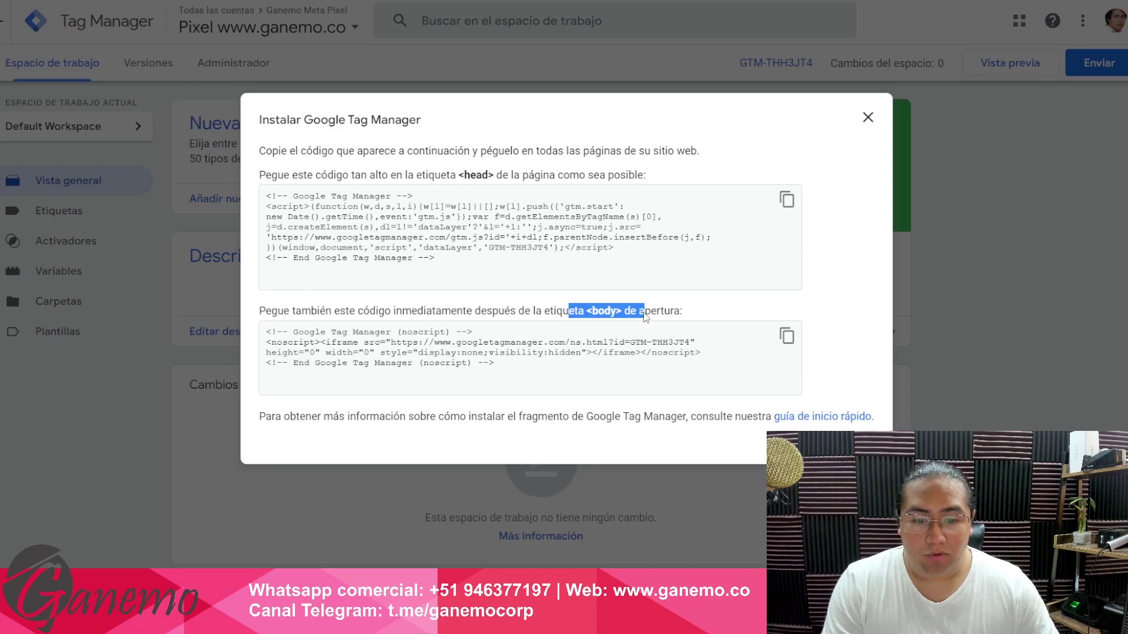
{"action": "left_click", "coordinate": [464, 241]}
{"action": "left_click", "coordinate": [787, 199]}
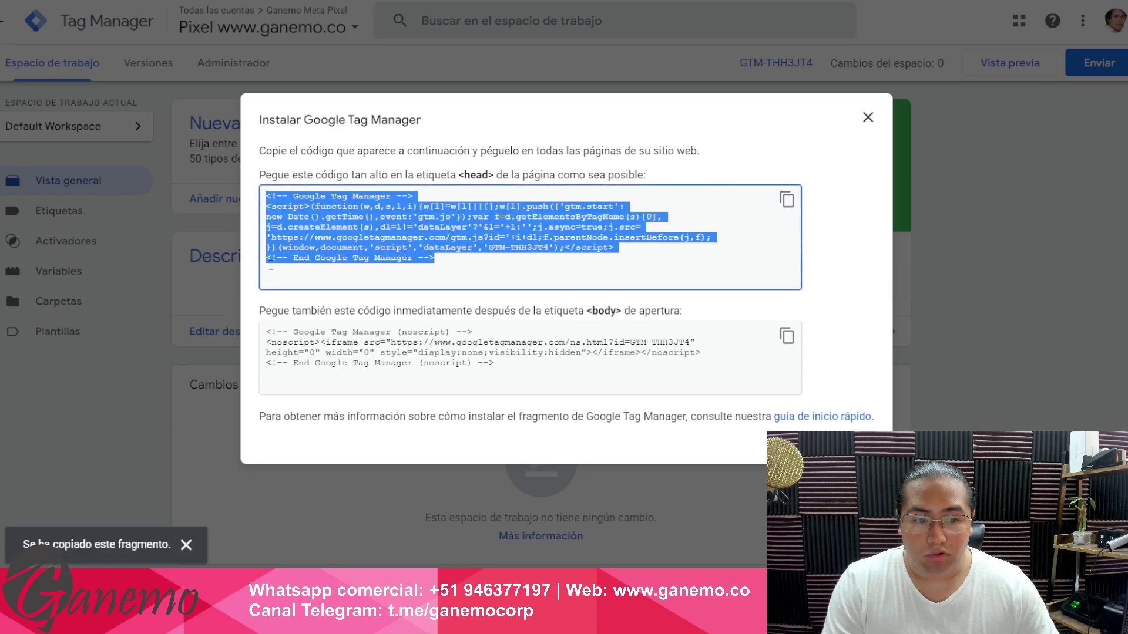
{"action": "key", "text": "ctrl+Tab"}
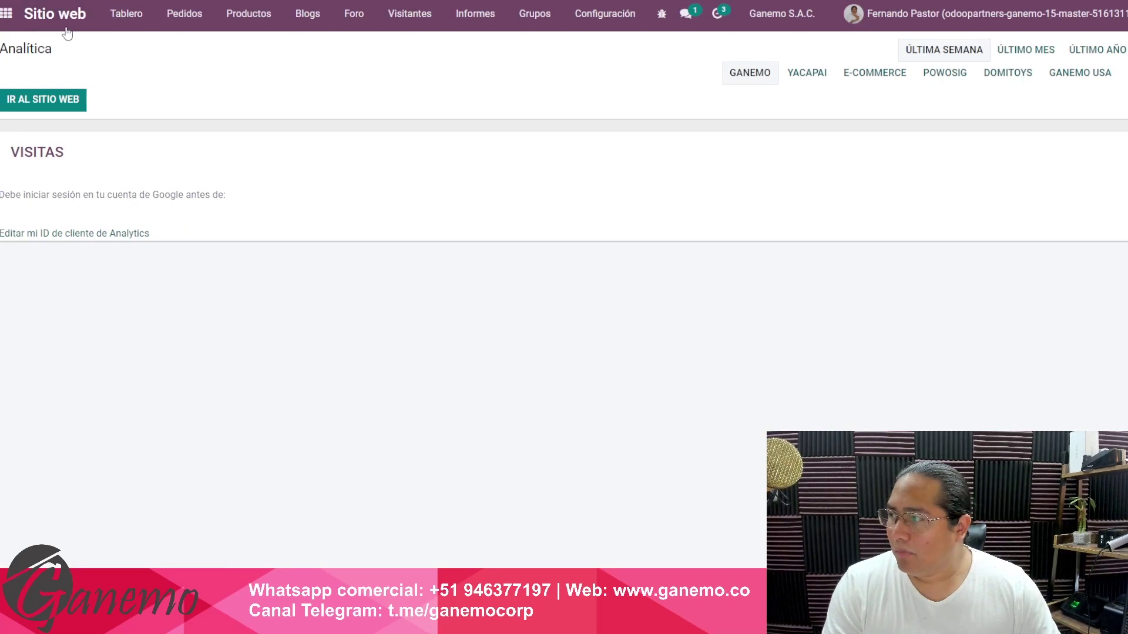
{"action": "left_click", "coordinate": [594, 17]}
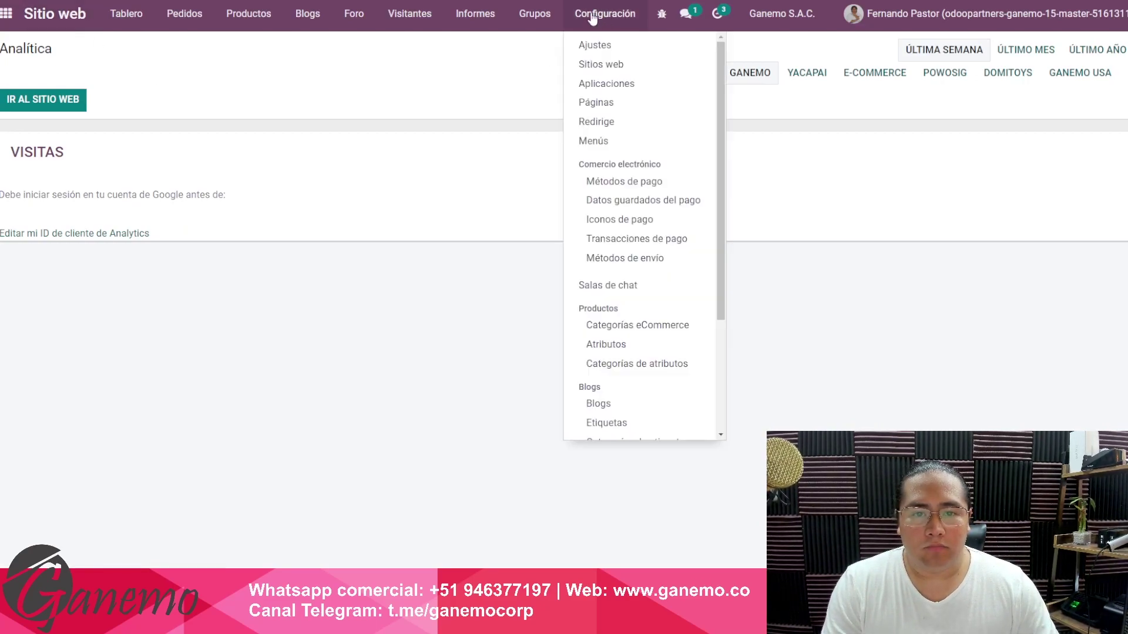
{"action": "left_click", "coordinate": [611, 73]}
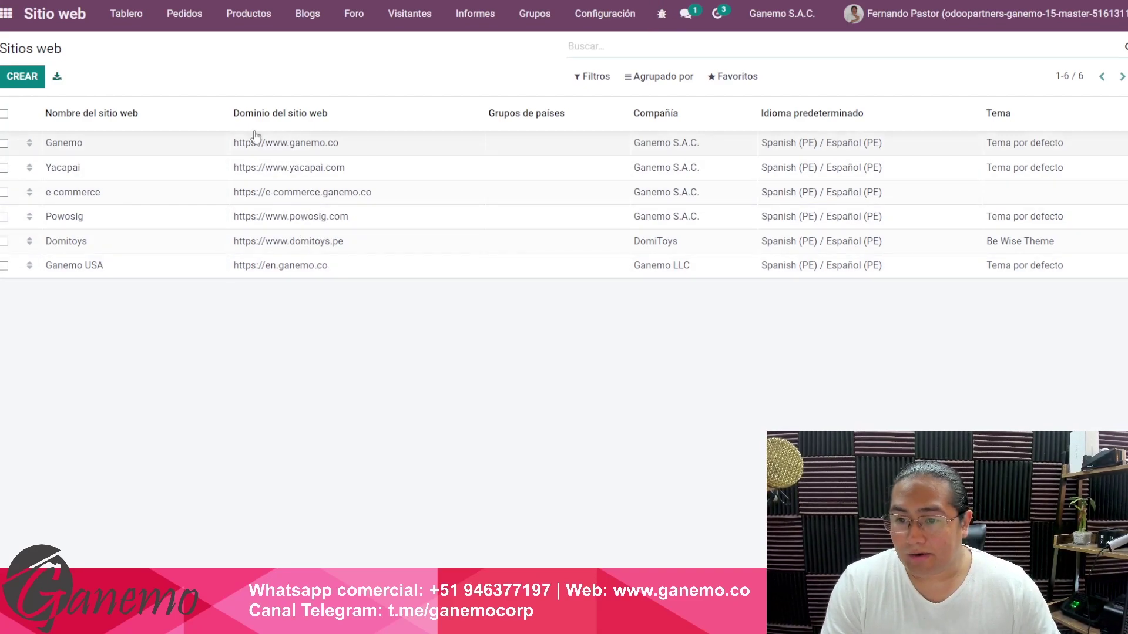
{"action": "left_click_drag", "start_coordinate": [223, 82], "coordinate": [254, 147]}
{"action": "left_click", "coordinate": [386, 325]}
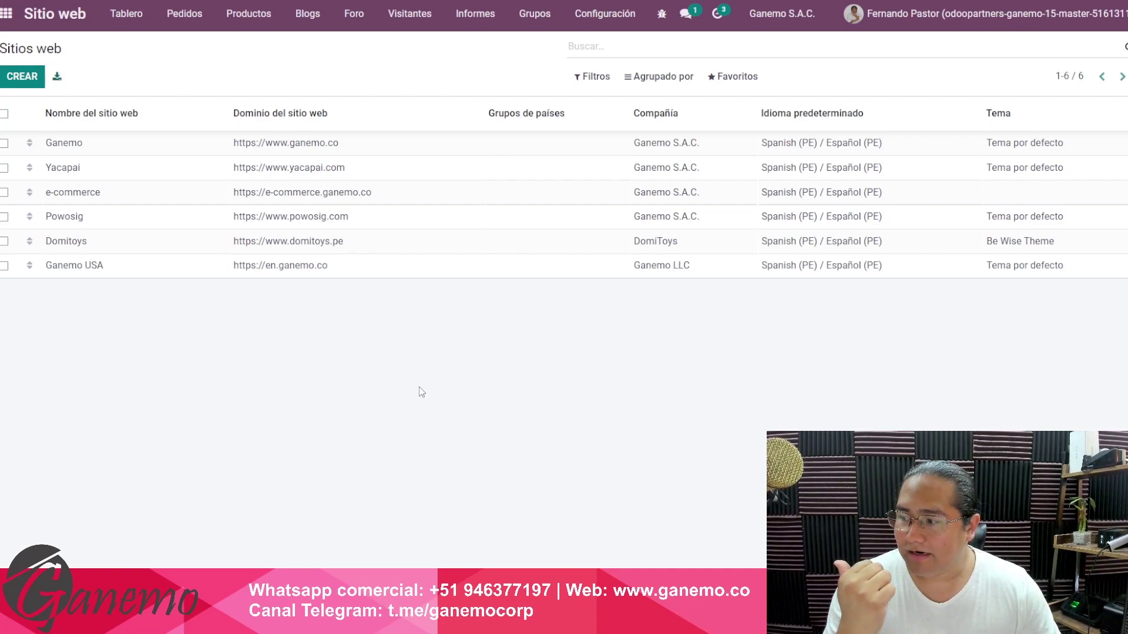
{"action": "left_click", "coordinate": [165, 143]}
{"action": "left_click", "coordinate": [272, 145]}
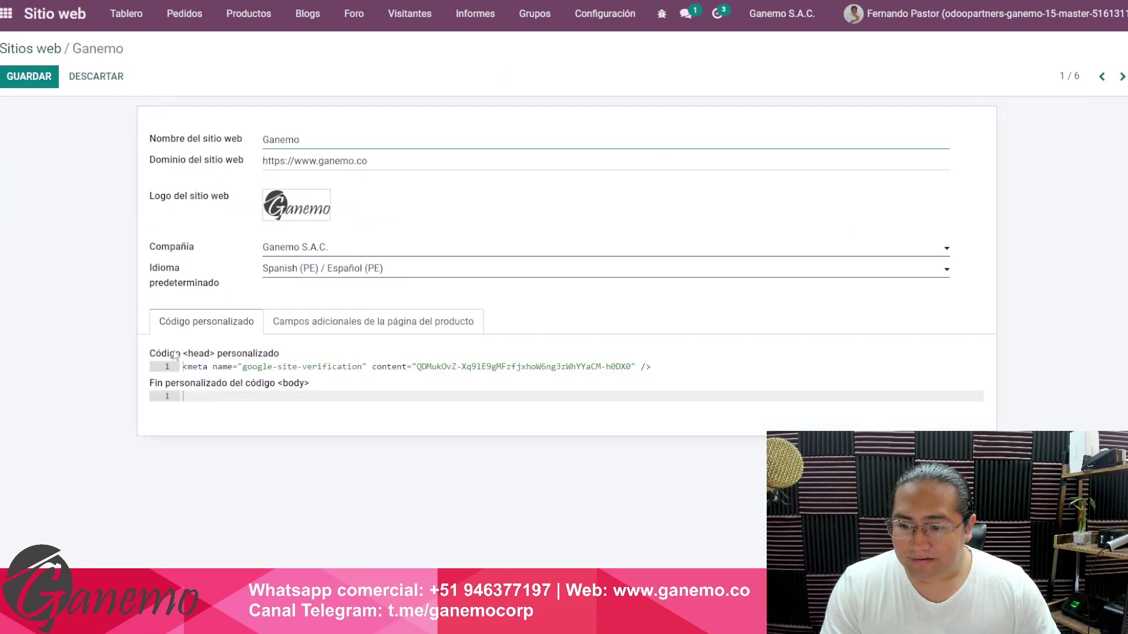
- Insert the copied Google Tag Manager snippet in the custom <head> code on a new line above the google-site-verification meta tag
{"action": "left_click_drag", "start_coordinate": [161, 356], "coordinate": [311, 396]}
{"action": "left_click", "coordinate": [317, 367]}
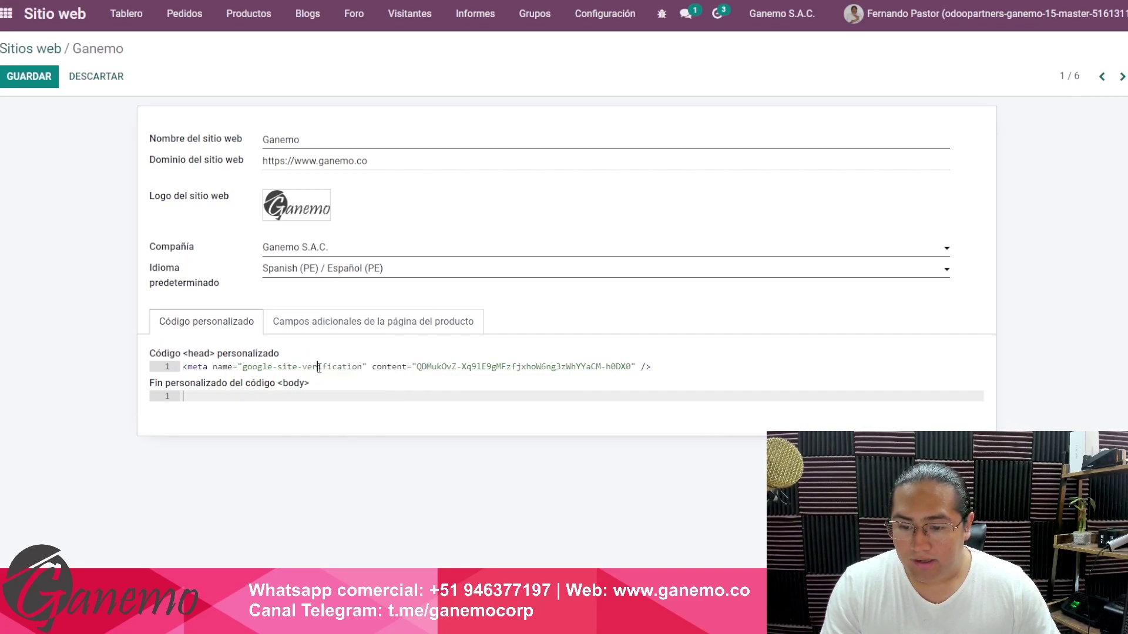
{"action": "left_click", "coordinate": [184, 367]}
{"action": "key", "text": "Return"}
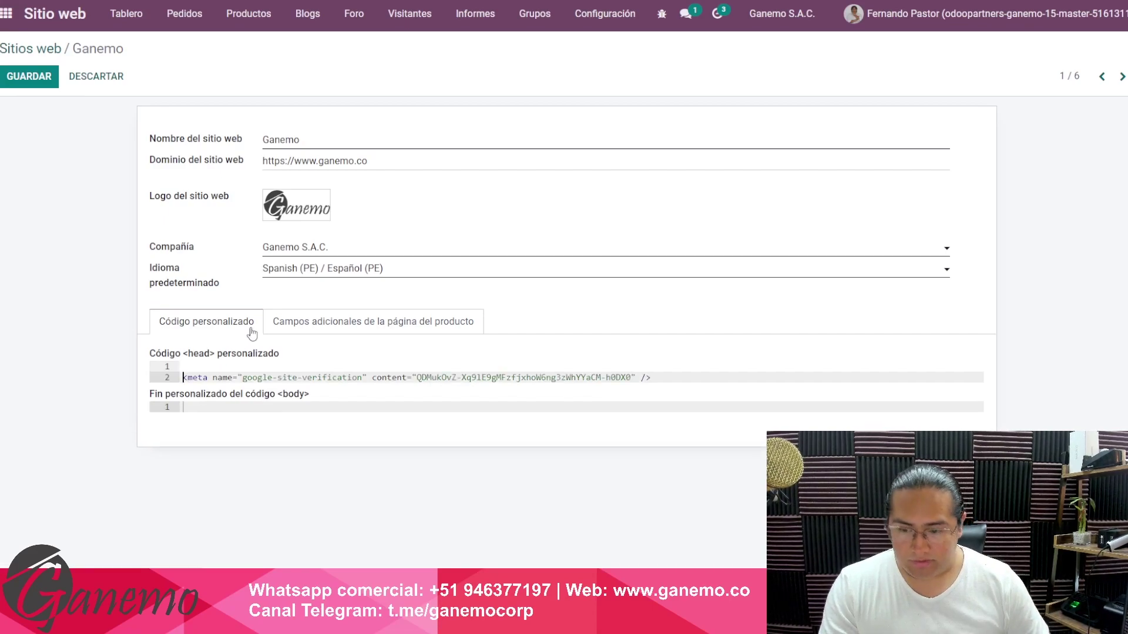
{"action": "key", "text": "Up"}
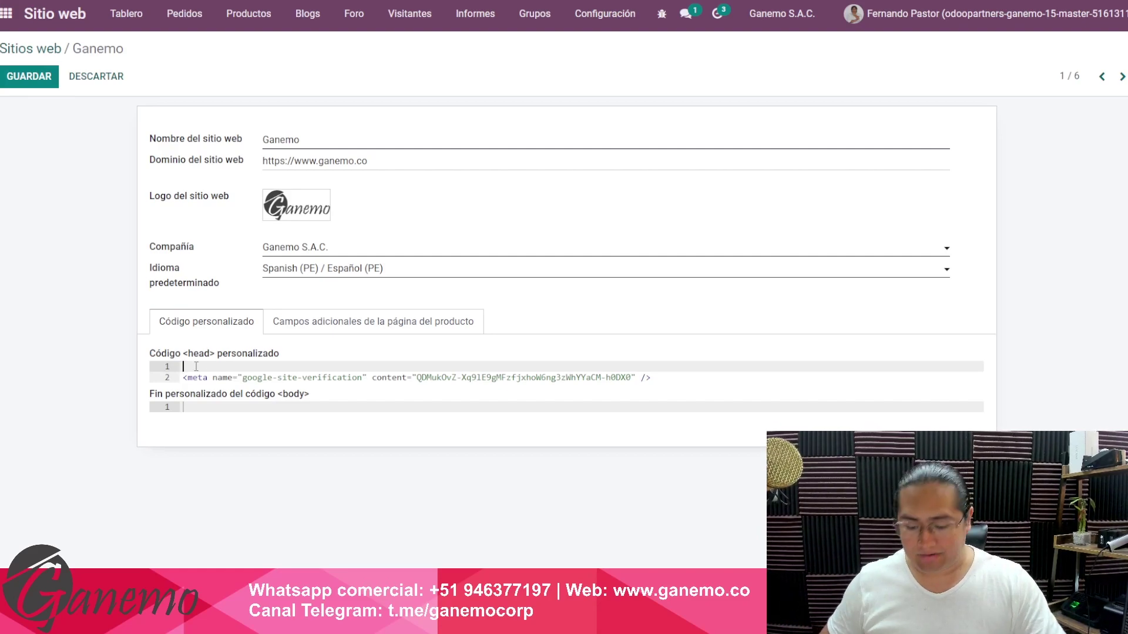
{"action": "key", "text": "ctrl+v"}
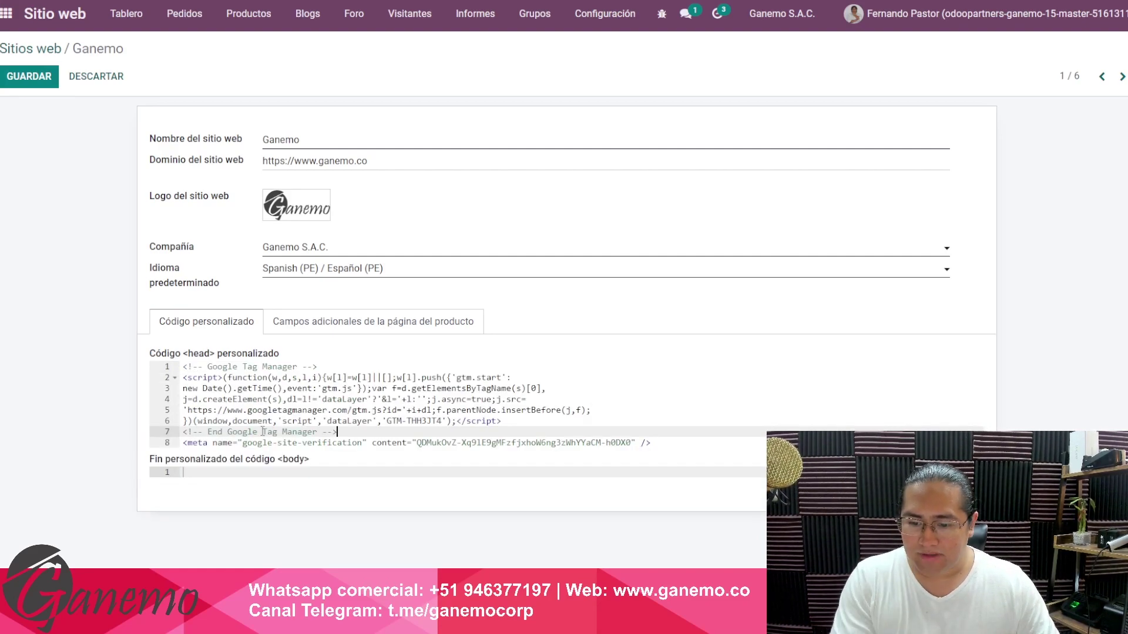
{"action": "left_click_drag", "start_coordinate": [186, 442], "coordinate": [653, 443]}
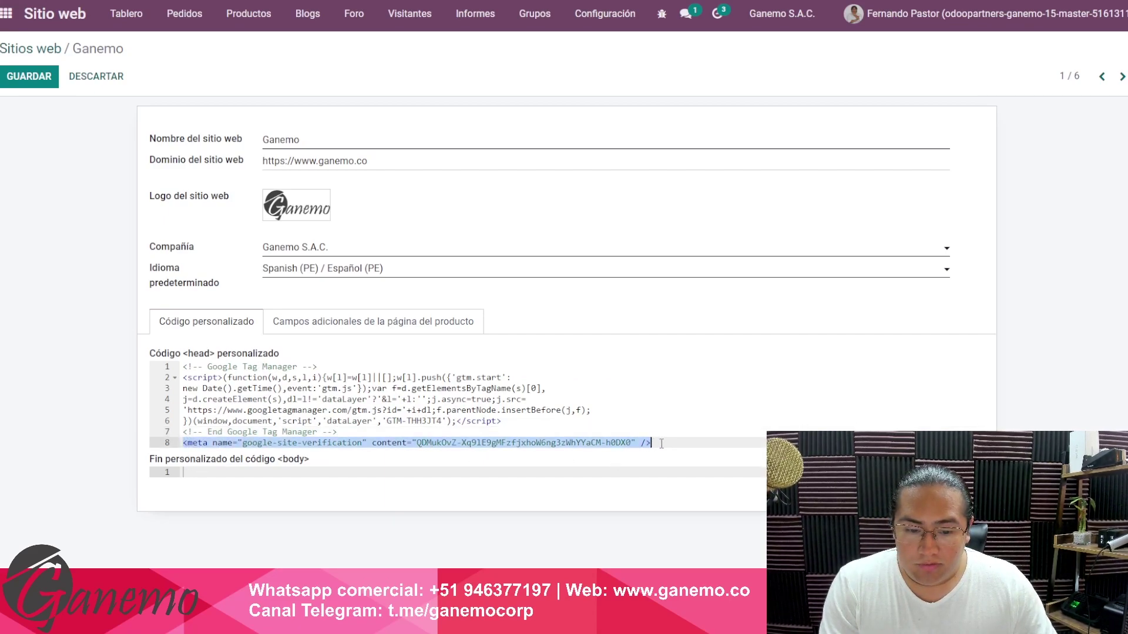
{"action": "left_click", "coordinate": [661, 444]}
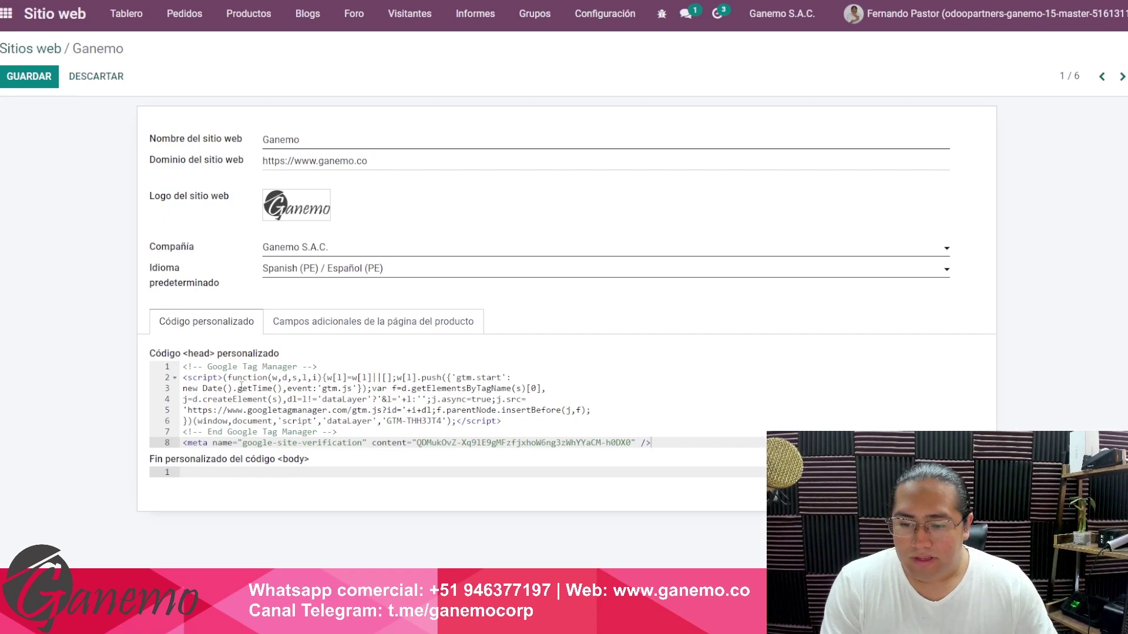
{"action": "left_click_drag", "start_coordinate": [197, 367], "coordinate": [414, 456]}
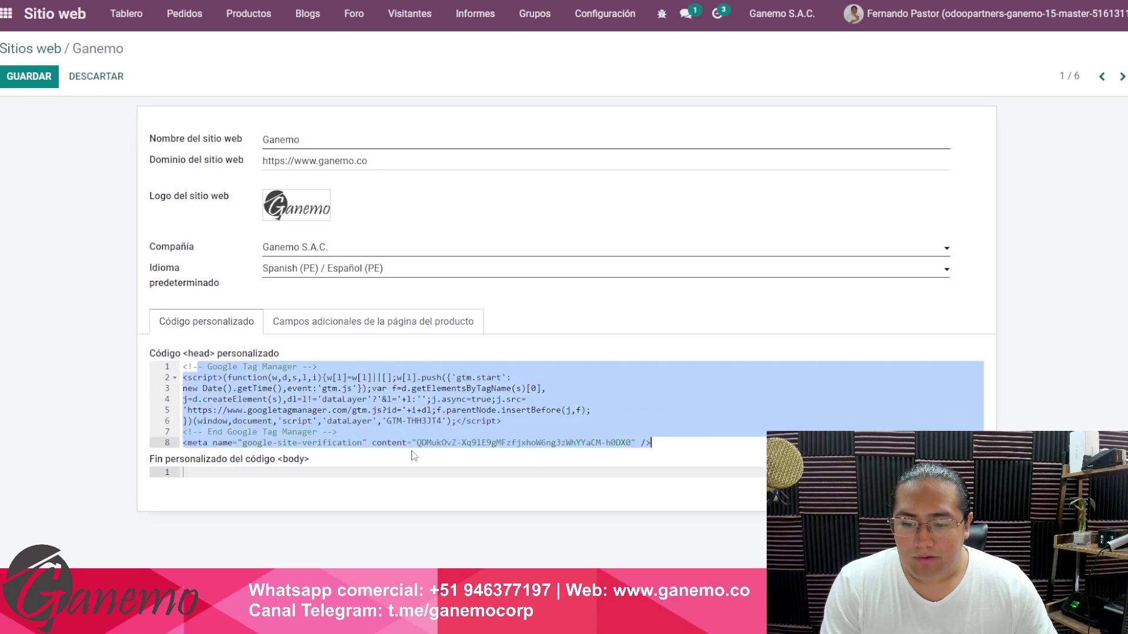
{"action": "left_click", "coordinate": [394, 421]}
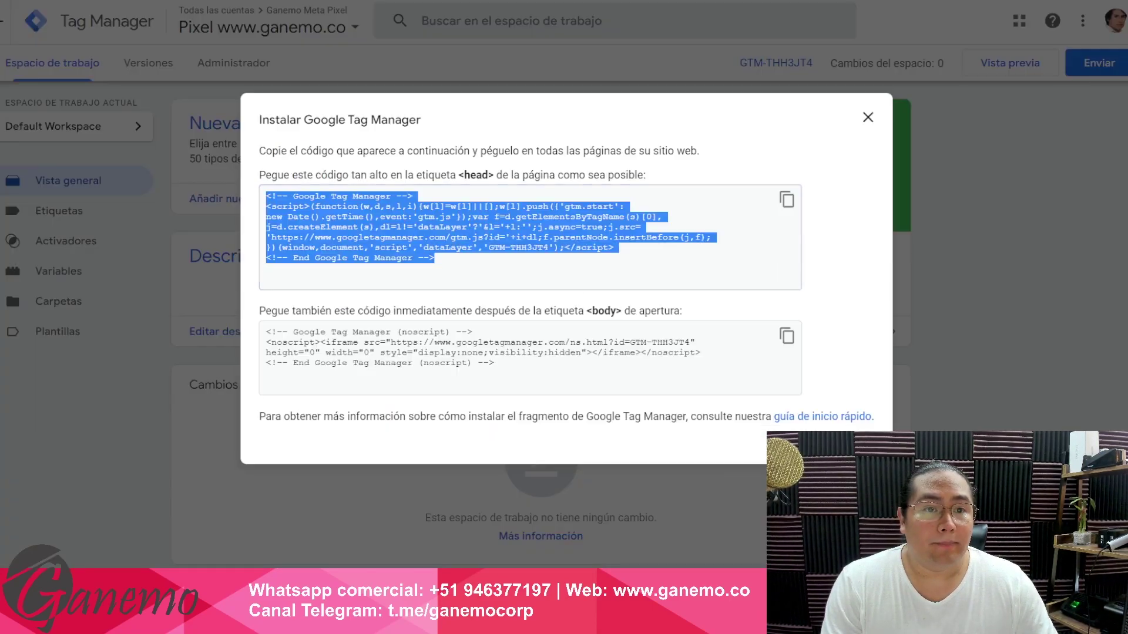
- Switch back to Google Tag Manager and copy the noscript snippet meant for the <body> tag
{"action": "left_click_drag", "start_coordinate": [449, 175], "coordinate": [646, 175]}
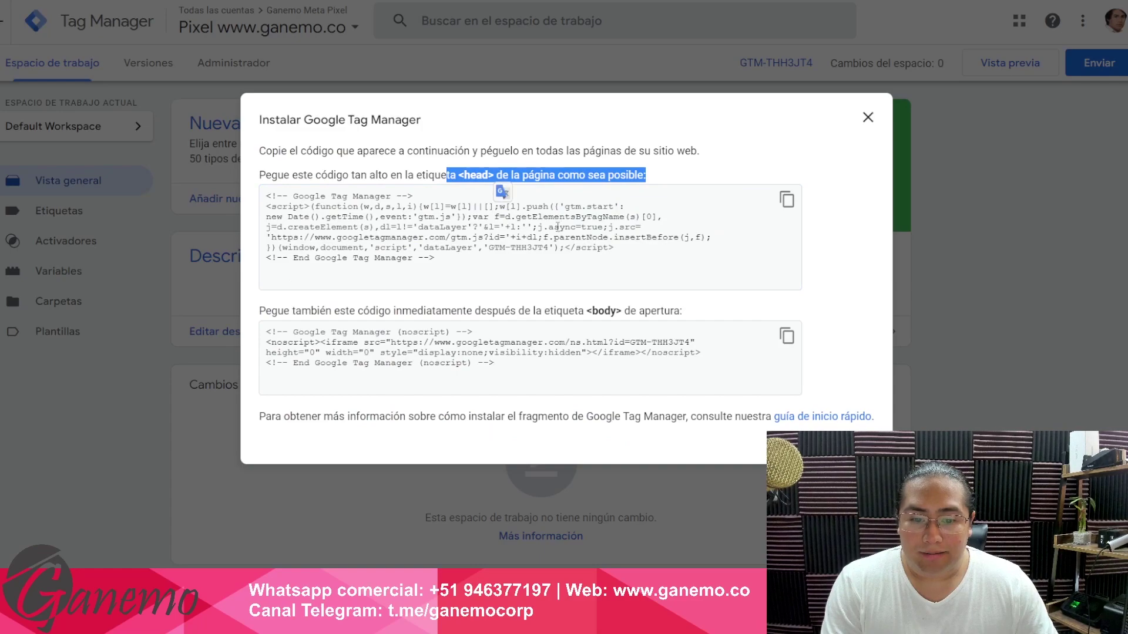
{"action": "left_click_drag", "start_coordinate": [575, 310], "coordinate": [617, 311]}
{"action": "left_click", "coordinate": [787, 335]}
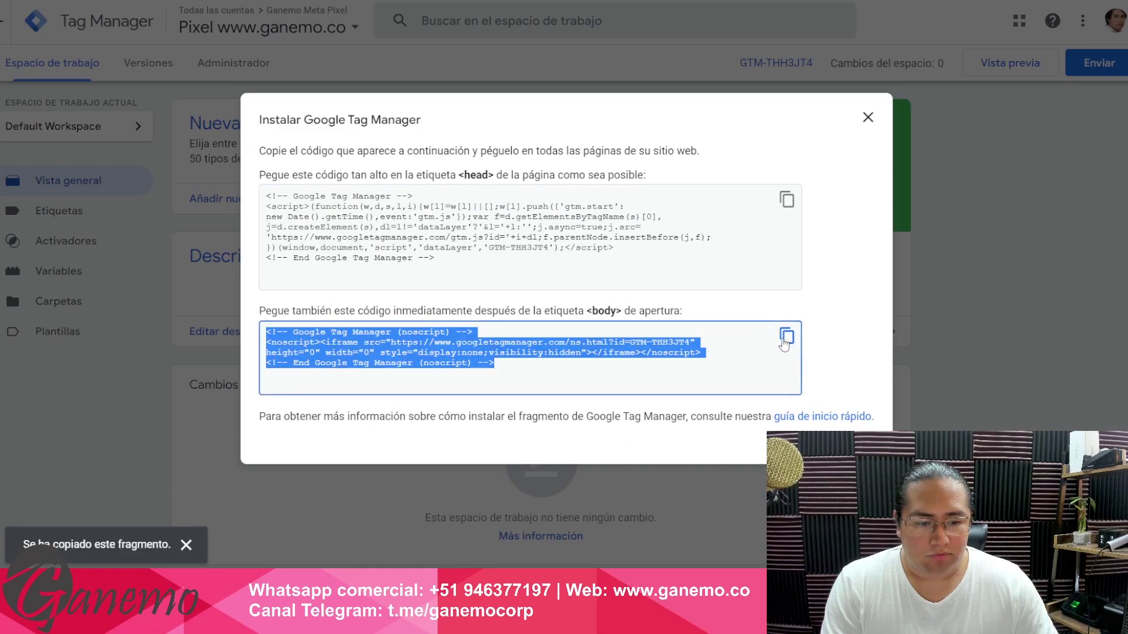
- Return to the Odoo website record, paste the noscript snippet into the custom end of <body> code, and save the record
{"action": "key", "text": "alt+Tab"}
{"action": "left_click", "coordinate": [230, 473]}
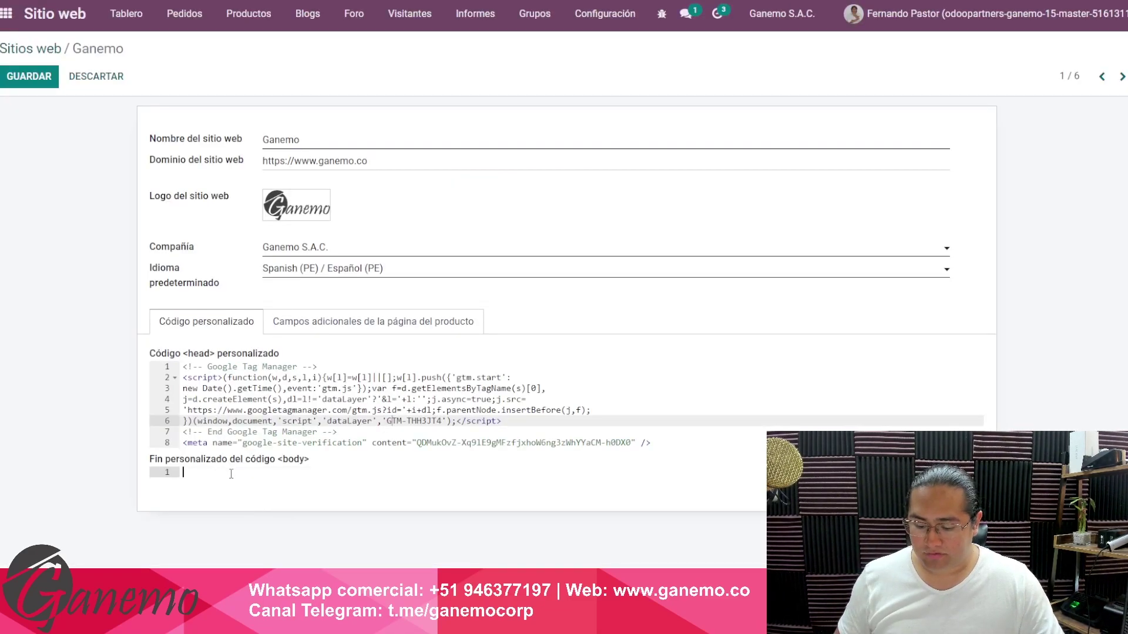
{"action": "key", "text": "ctrl+v"}
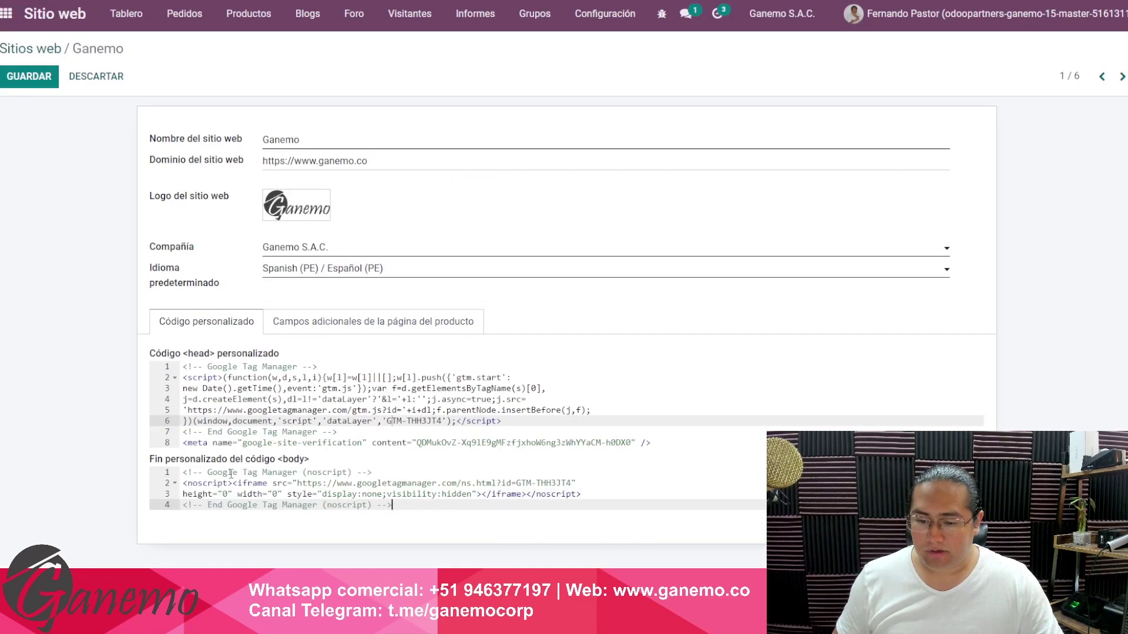
{"action": "left_click", "coordinate": [39, 86]}
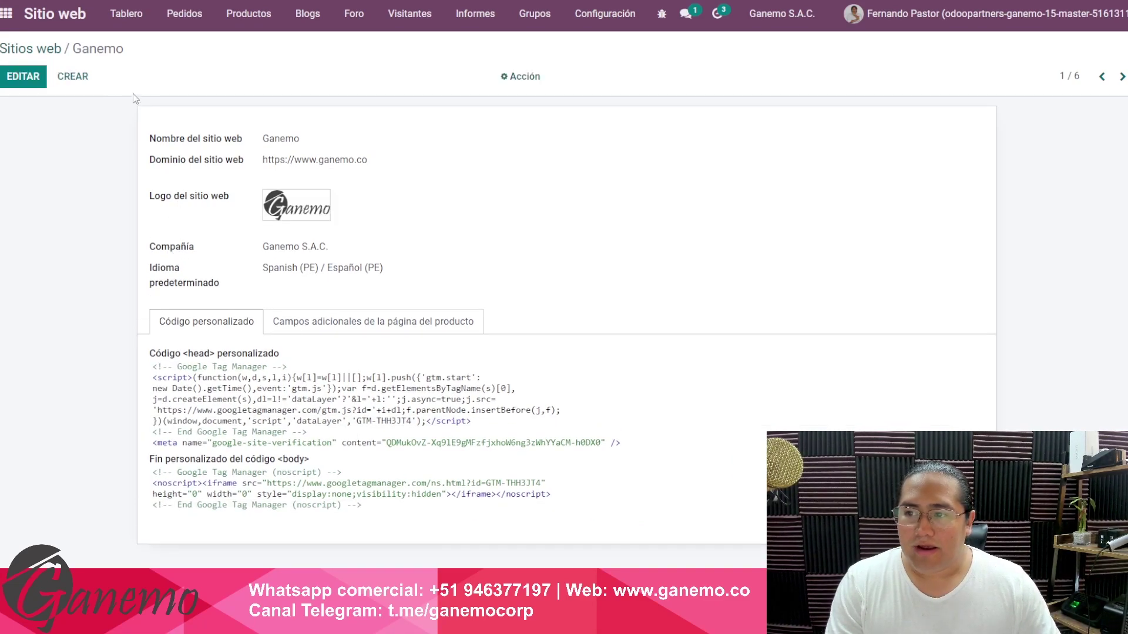
- Switch back to Google Tag Manager and close the installation code dialog to show the workspace overview
{"action": "left_click", "coordinate": [52, 49]}
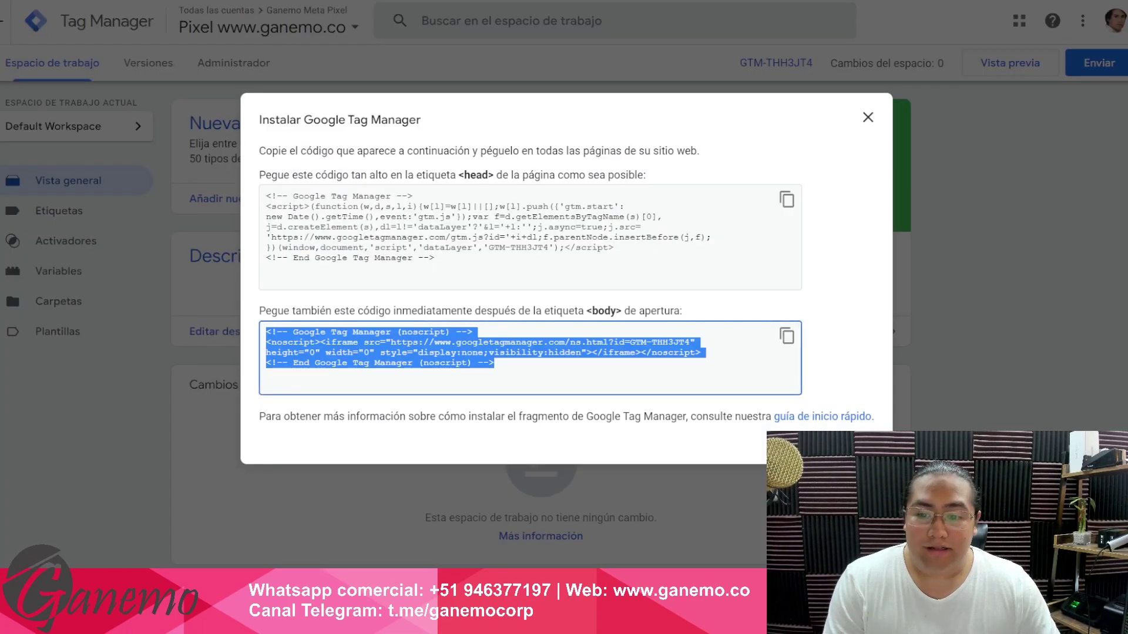
{"action": "left_click", "coordinate": [189, 136]}
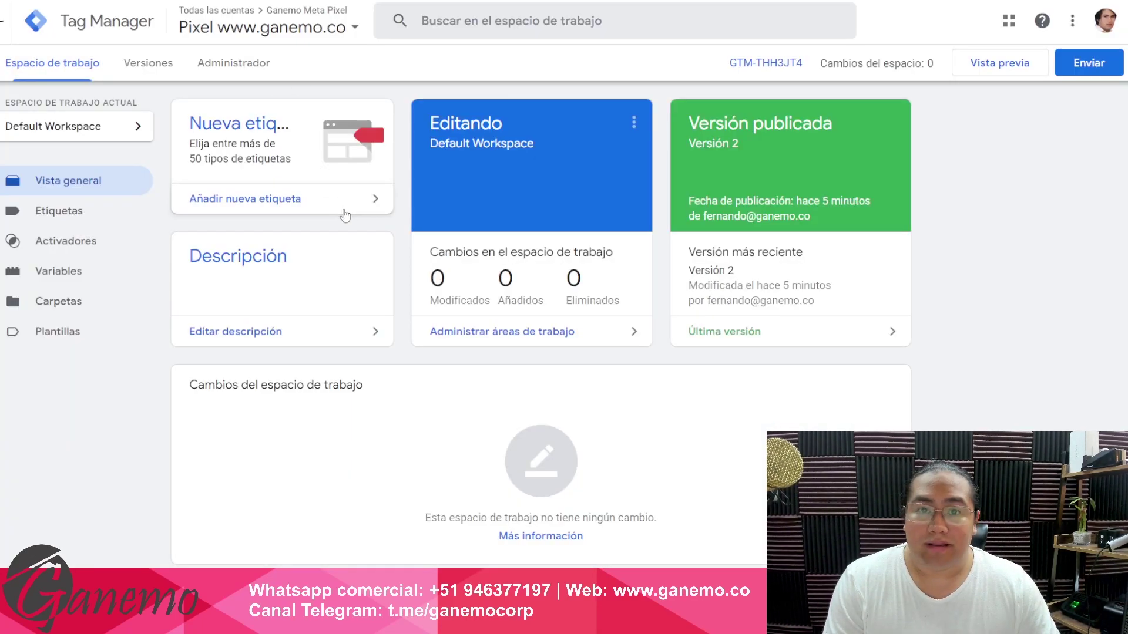